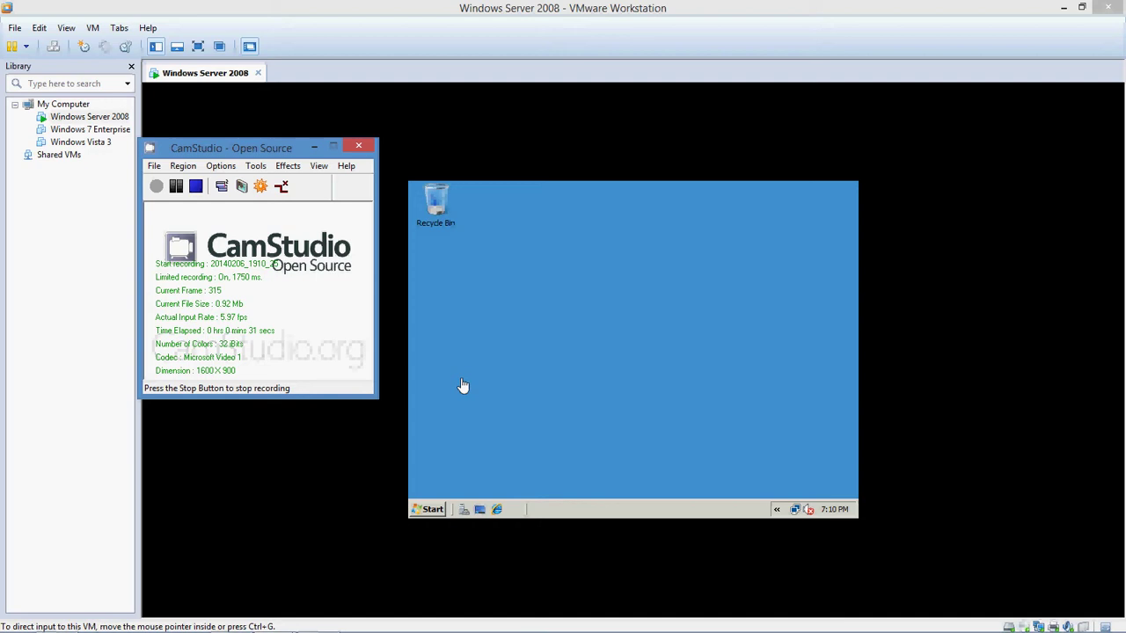
# - Show the VM full screen and list the DNS Forward Lookup Zones in Server Manager
pyautogui.click(202, 49)
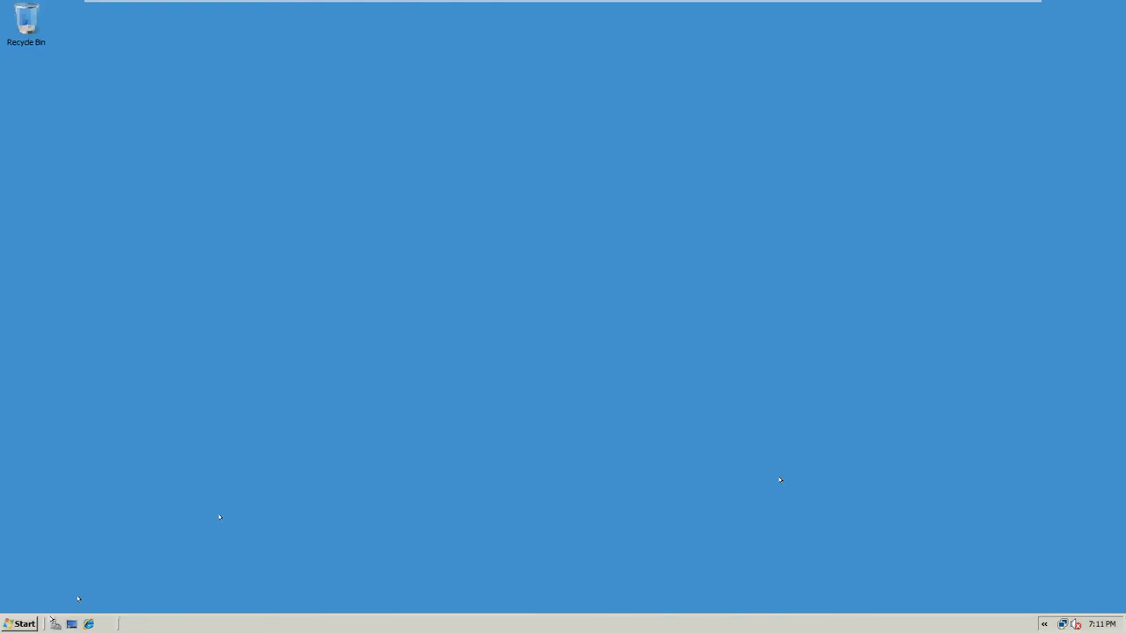
pyautogui.click(54, 624)
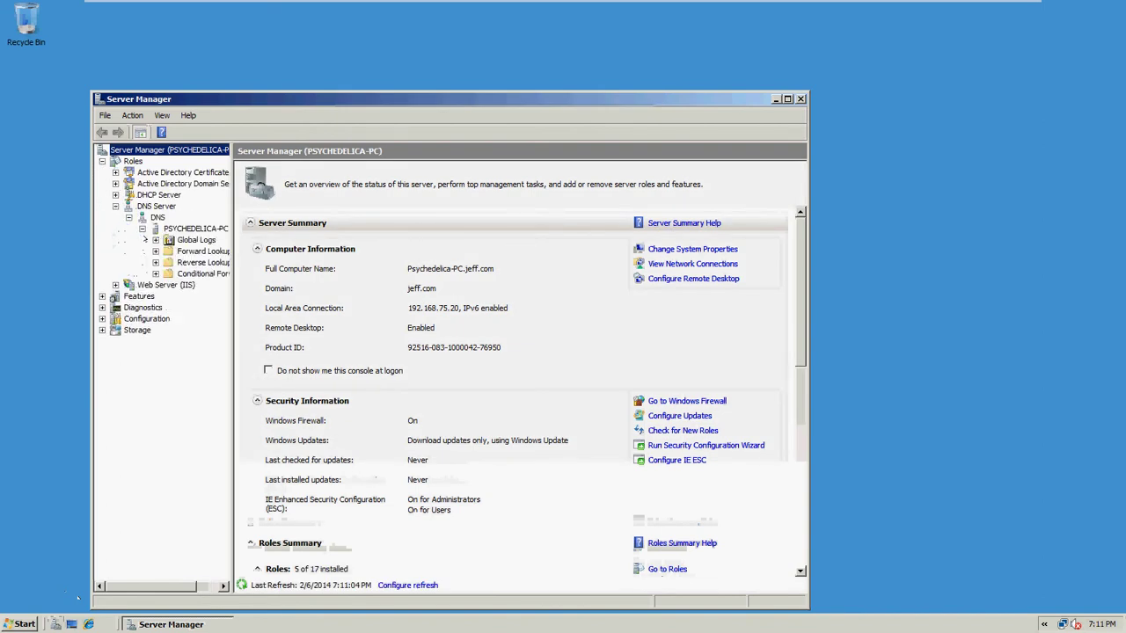
pyautogui.click(169, 251)
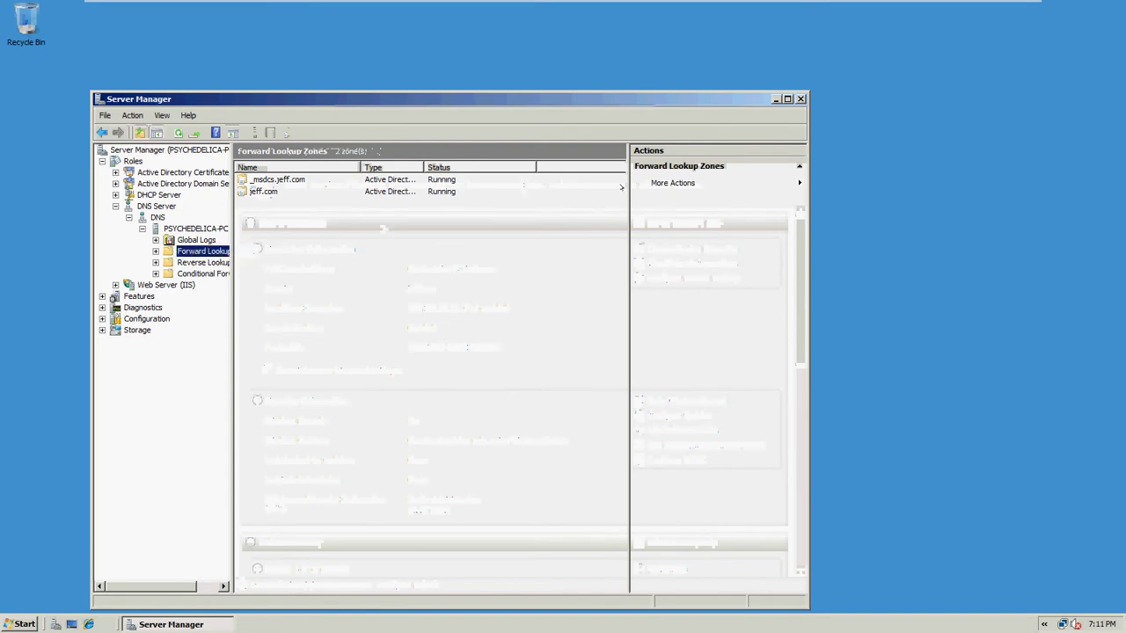
# - Create the AD-integrated primary zone bentech.local with domain-wide replication and secure-only dynamic updates
pyautogui.click(675, 183)
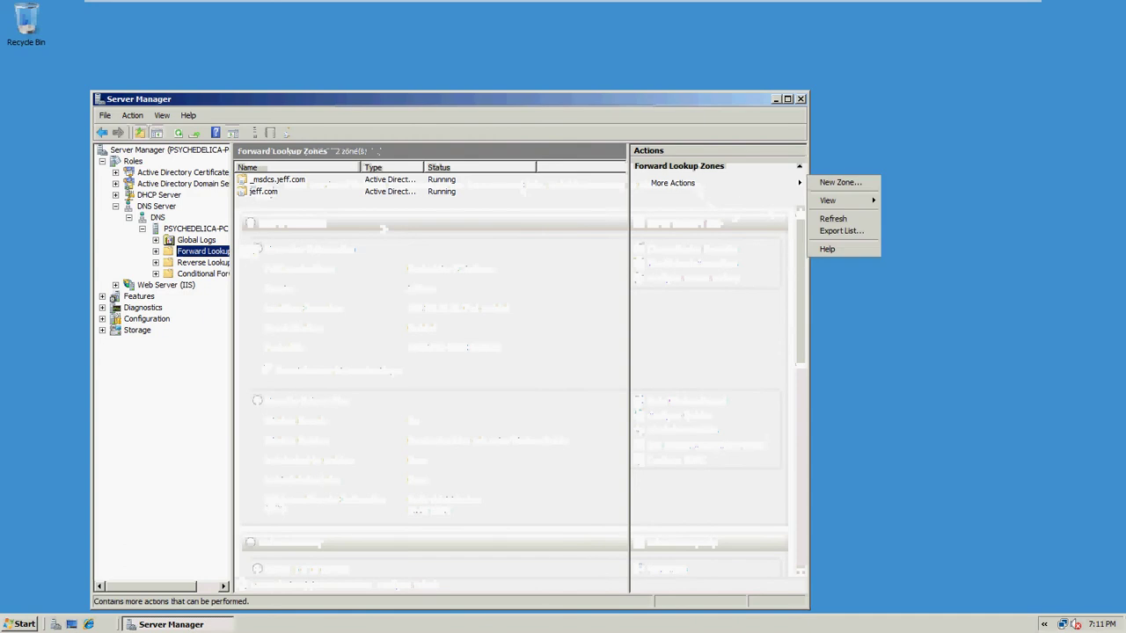
pyautogui.click(835, 182)
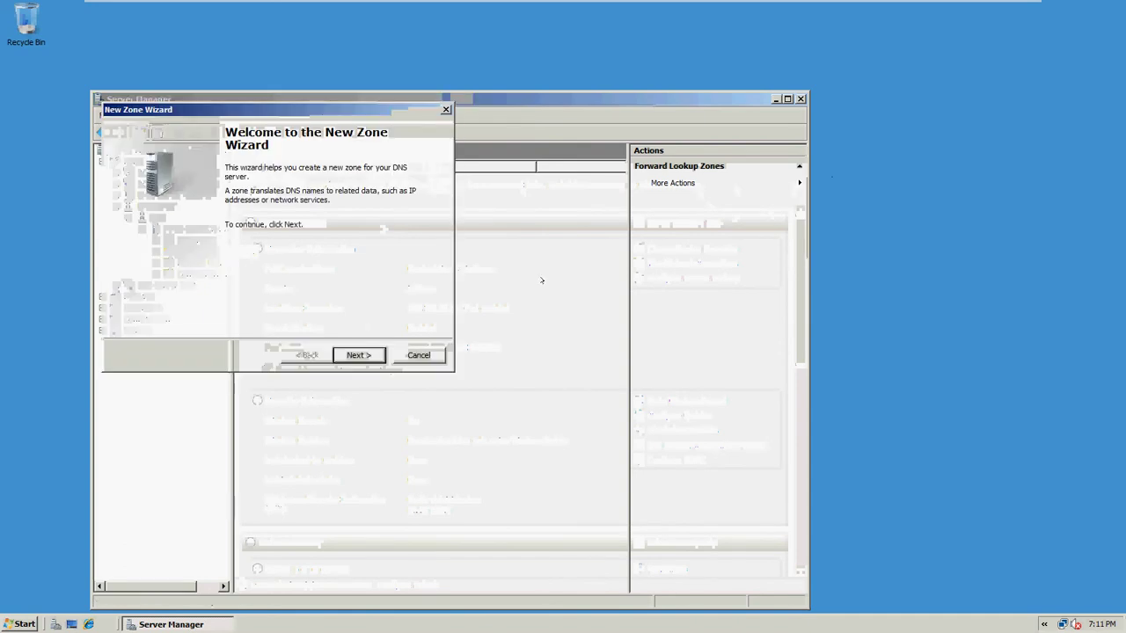
pyautogui.click(356, 355)
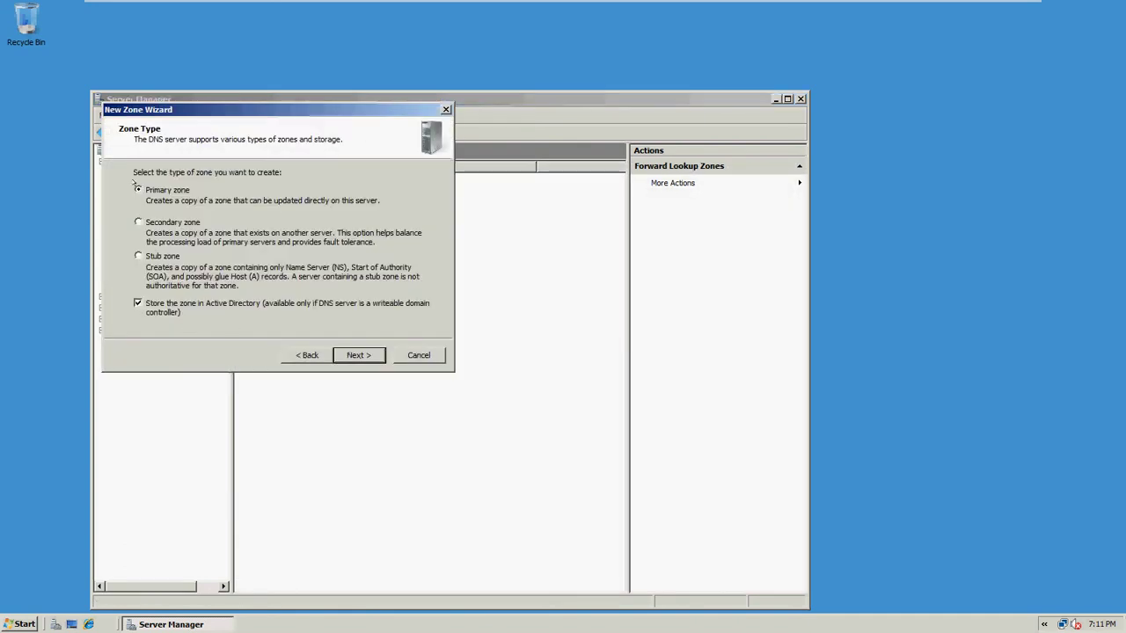
pyautogui.click(345, 355)
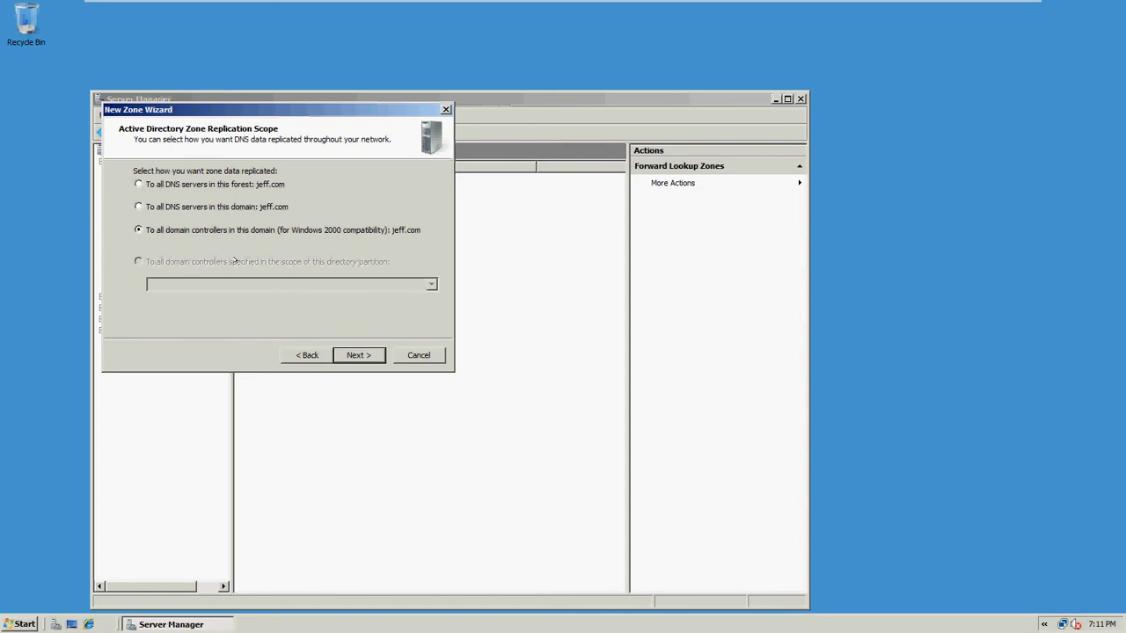
pyautogui.click(361, 355)
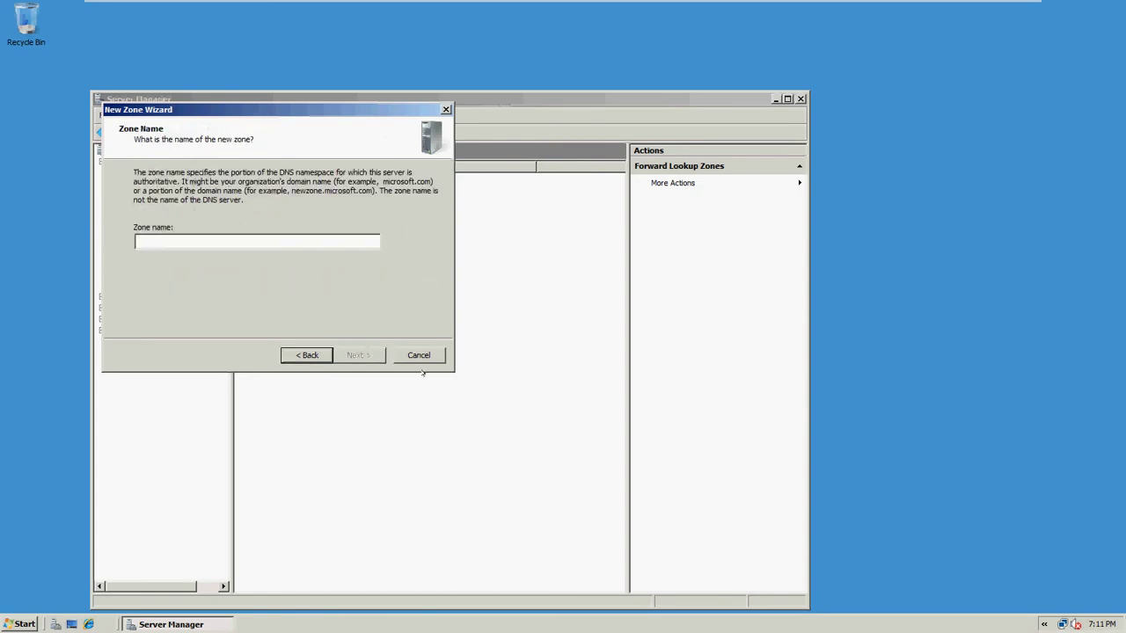
pyautogui.write('ben')
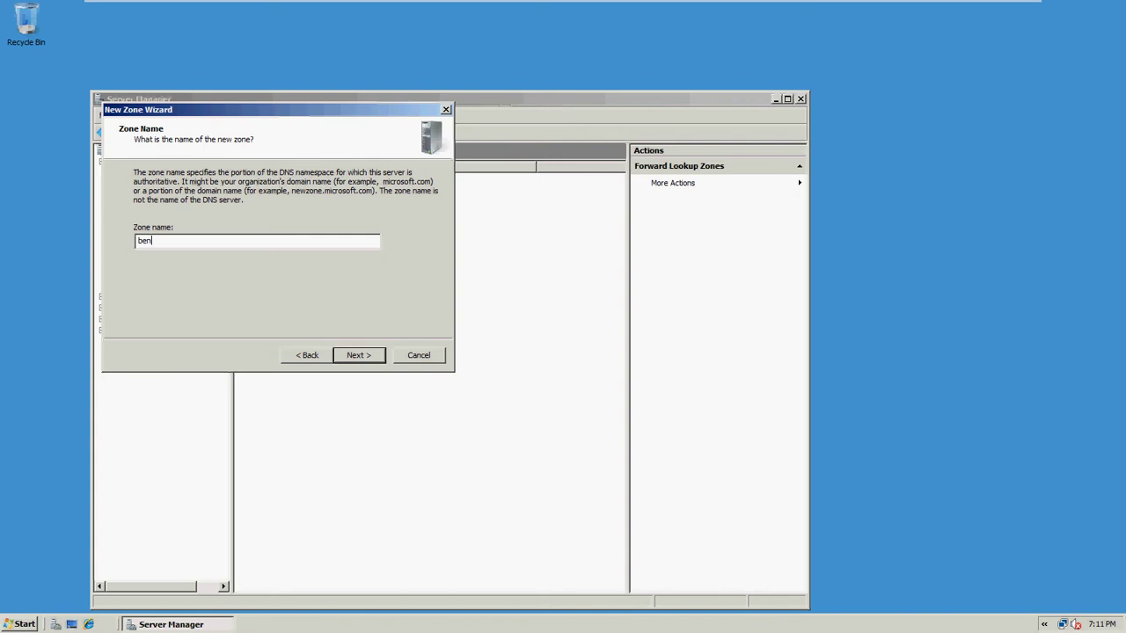
pyautogui.write('tach')
pyautogui.press('BackSpace')
pyautogui.press('BackSpace')
pyautogui.write('ech.loca')
pyautogui.click(373, 356)
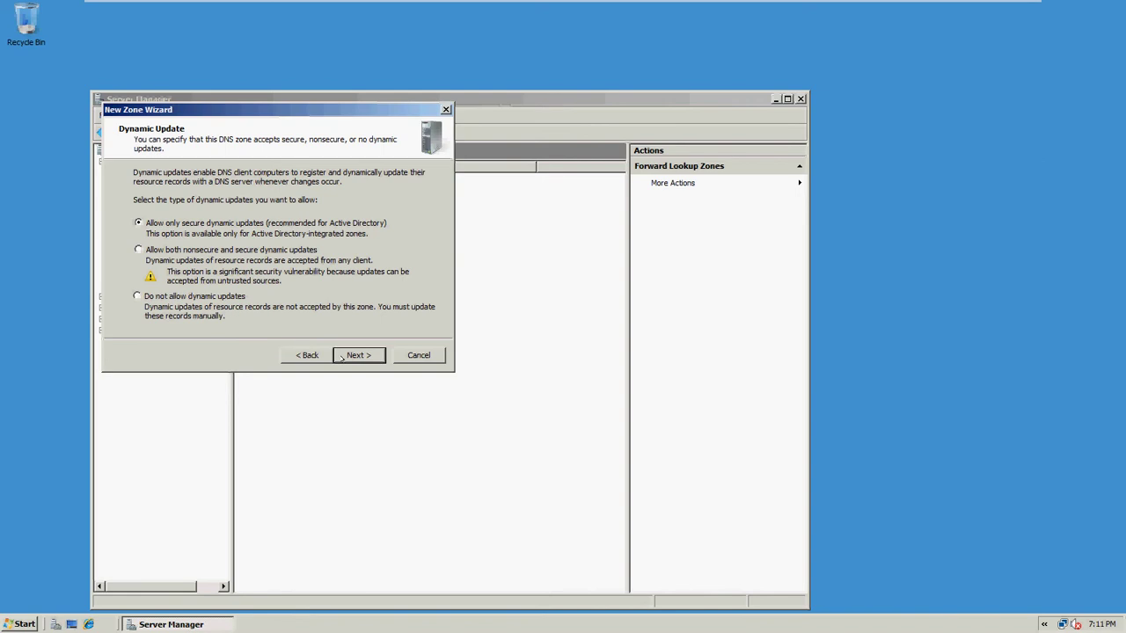
pyautogui.click(342, 357)
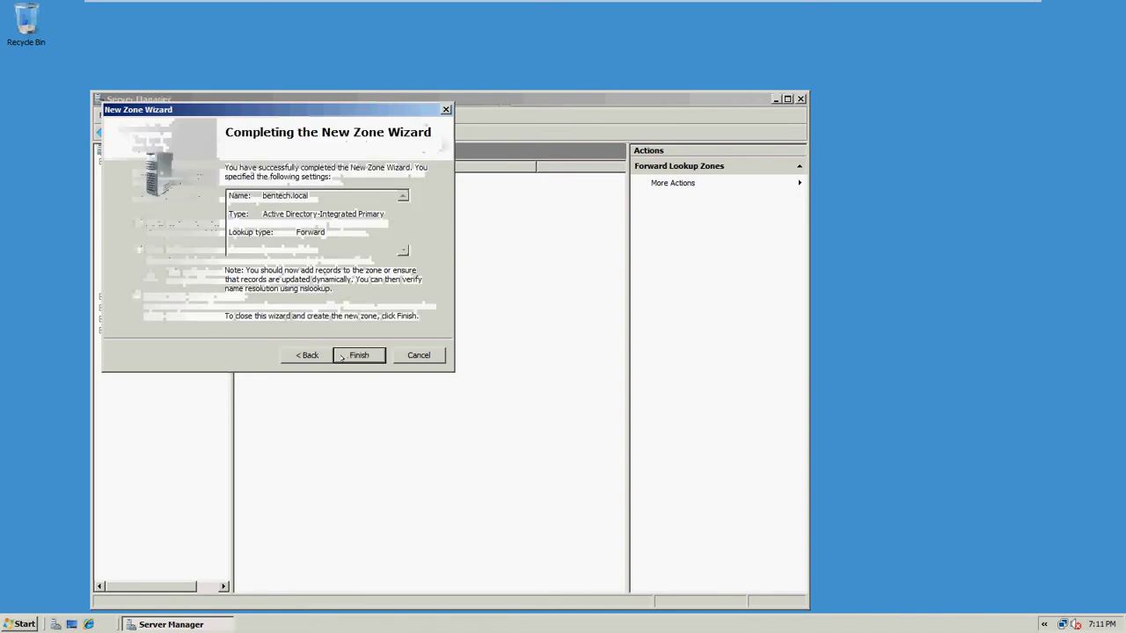
pyautogui.click(342, 357)
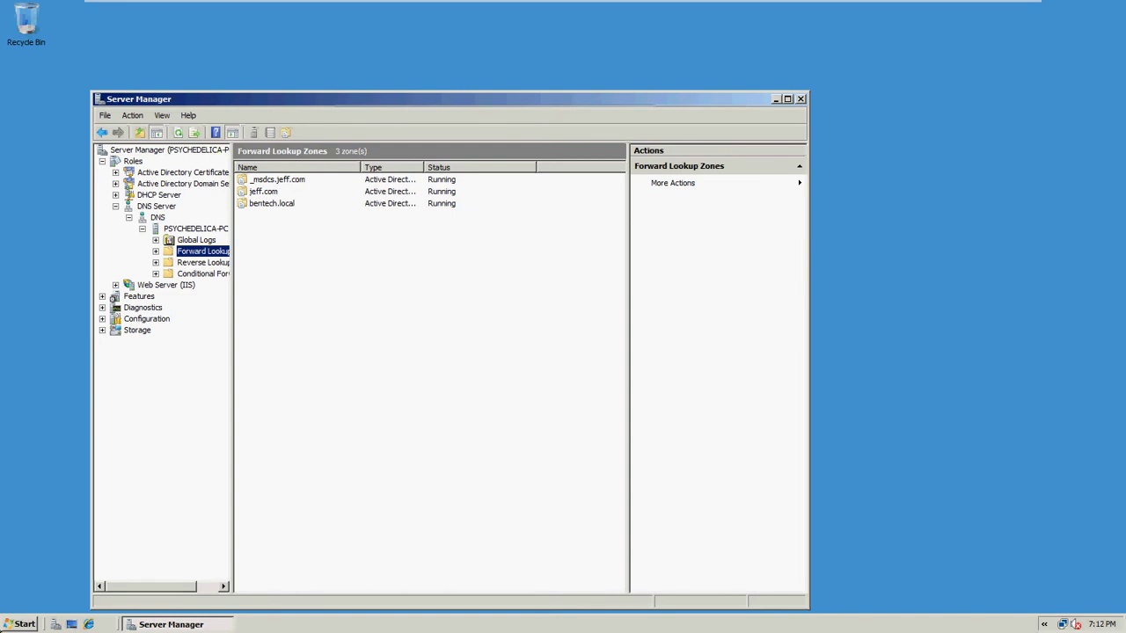
# - Open a Command Prompt and run ipconfig /registerdns
pyautogui.click(20, 625)
pyautogui.click(79, 304)
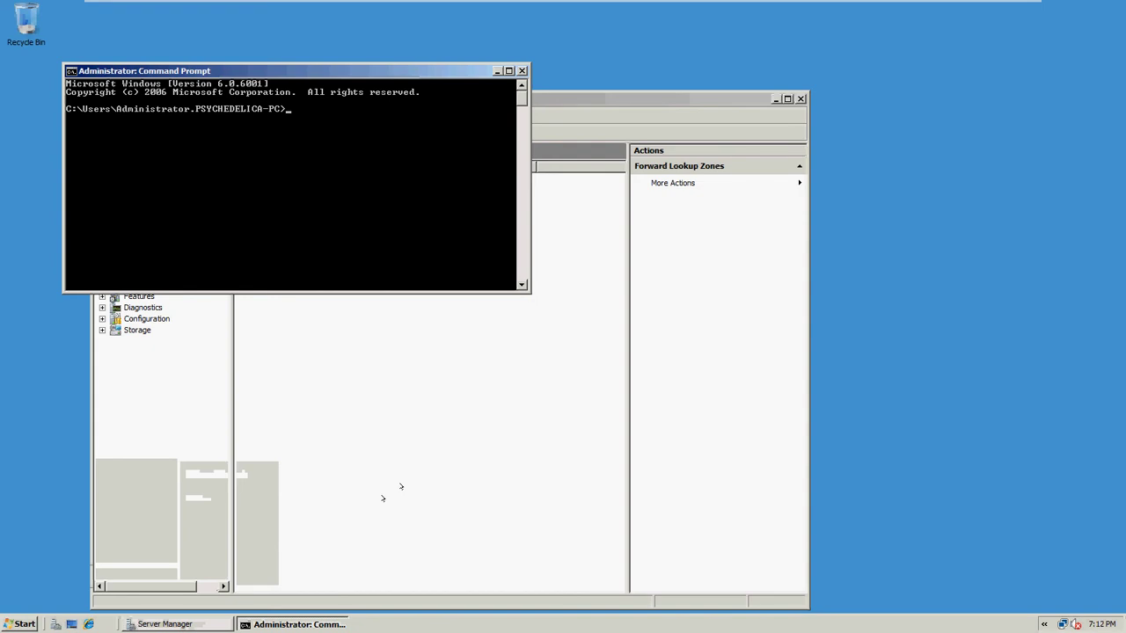
pyautogui.write('ip')
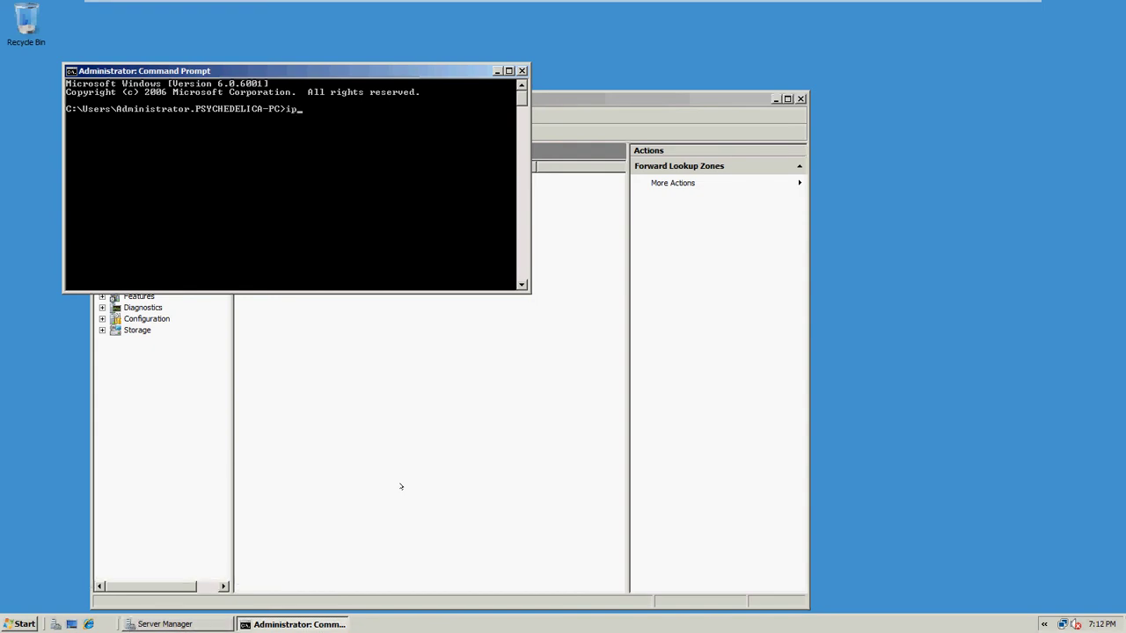
pyautogui.write('config/registerdns')
pyautogui.press('Return')
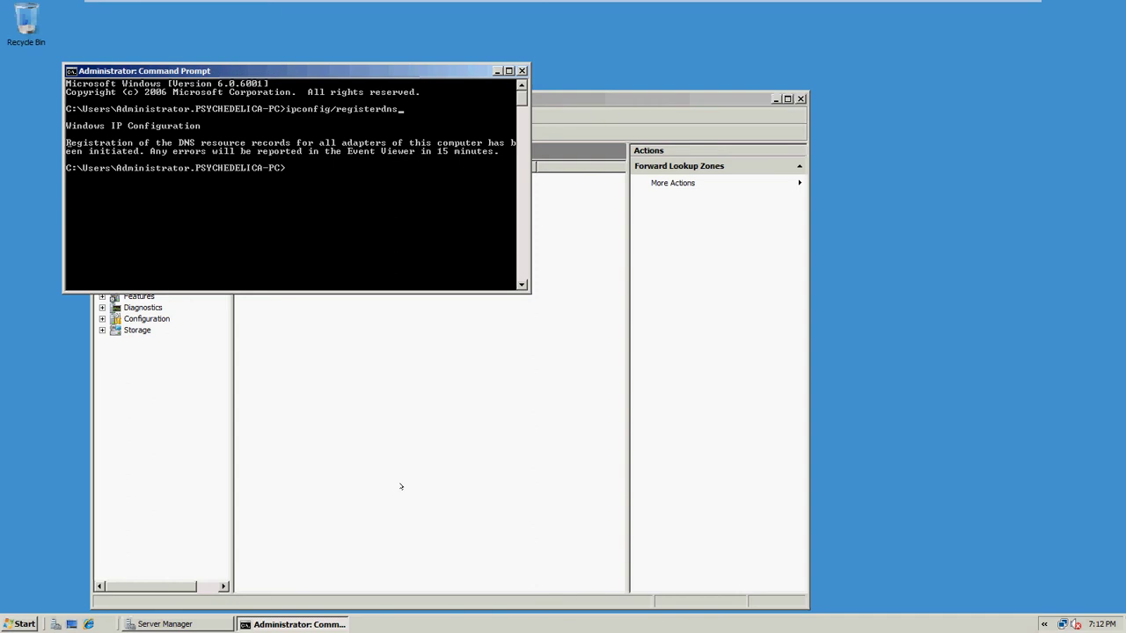
# - Stop and restart the DNS Server service with net stop dns and net start dns
pyautogui.write('net stop dns')
pyautogui.press('Return')
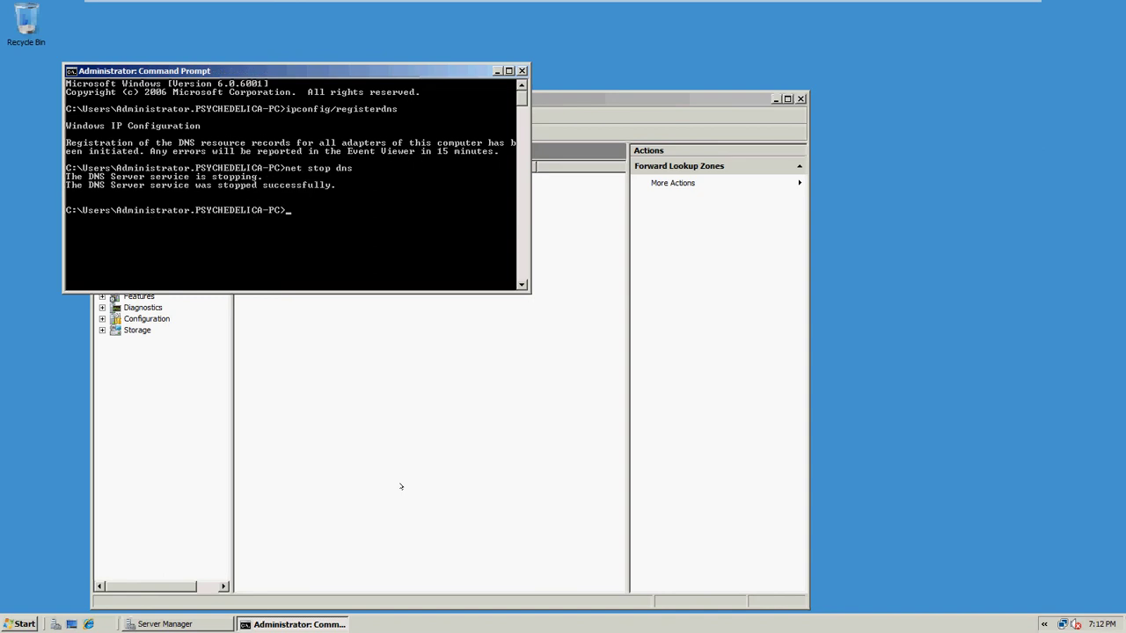
pyautogui.write('net stop dns')
pyautogui.press('Left')
pyautogui.press('Left')
pyautogui.write('art')
pyautogui.press('Return')
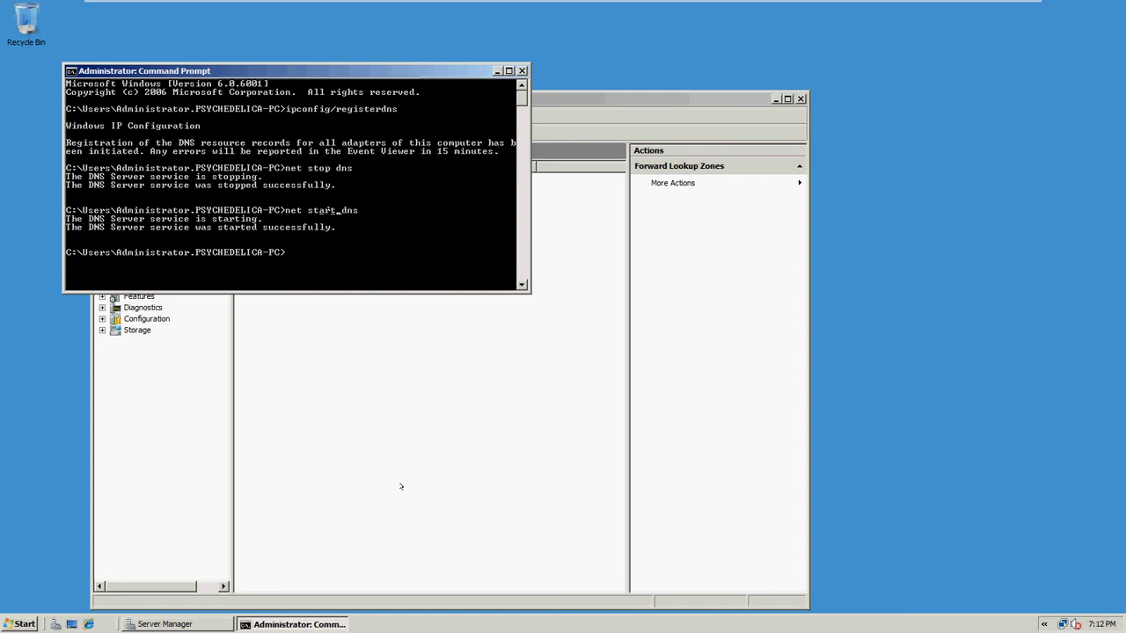
# - Check the bentech.local zone's records in Server Manager, then close Server Manager
pyautogui.click(397, 471)
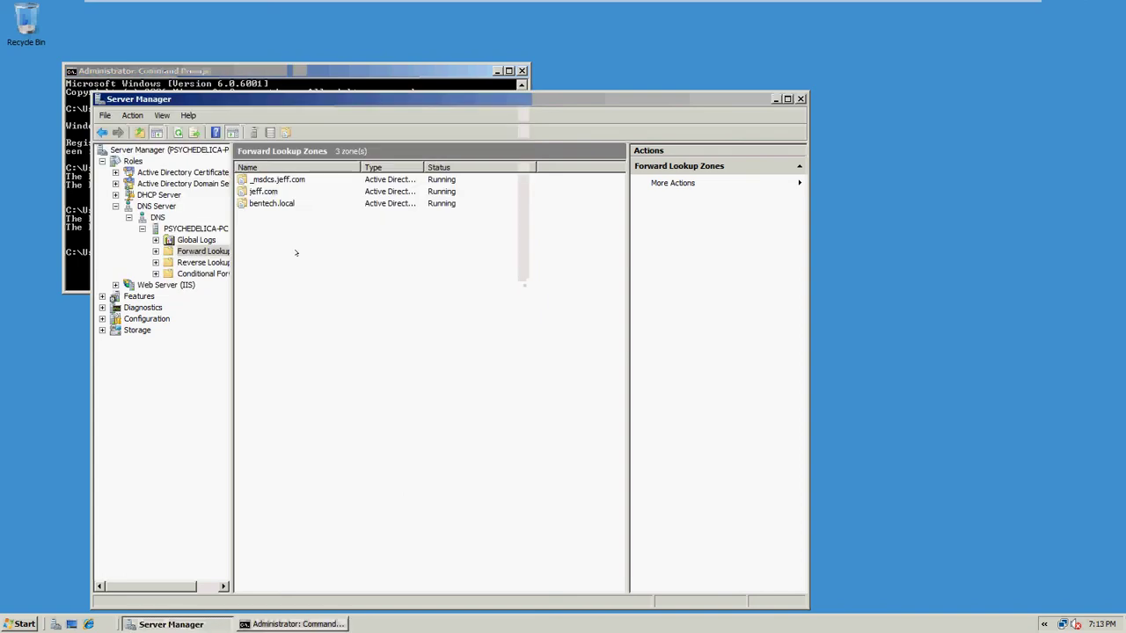
pyautogui.doubleClick(277, 204)
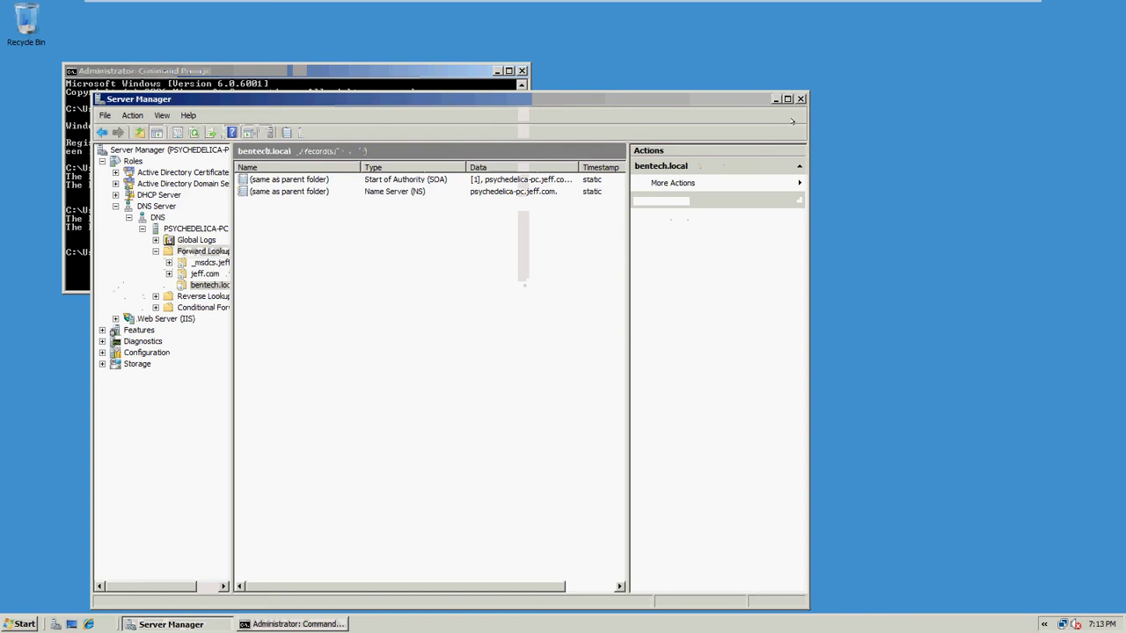
pyautogui.click(800, 98)
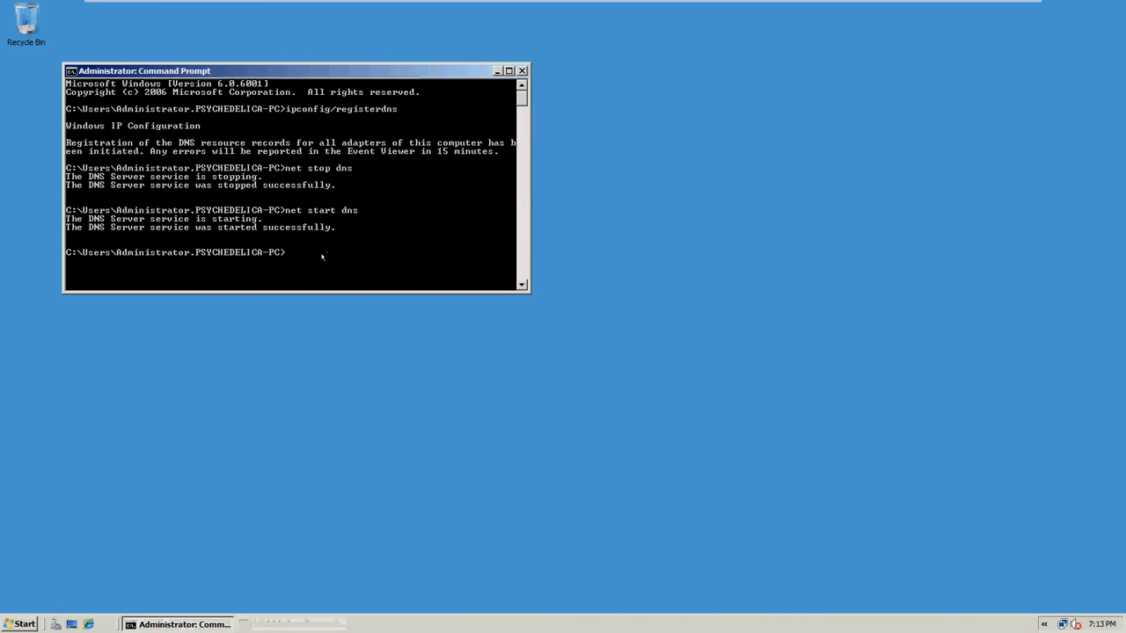
# - Run dnscmd /zoneresetsecondaries with /nonsecure, which fails on the misspelled zone name bentach.local
pyautogui.write('dnsc')
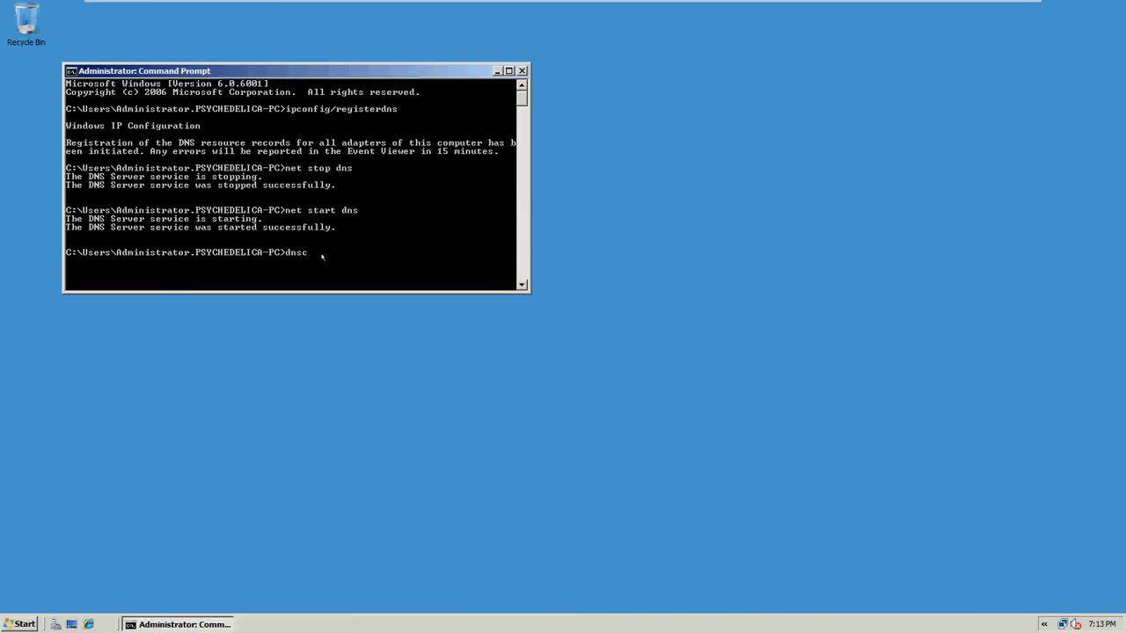
pyautogui.write('md /zoneresetsecondaries bentach')
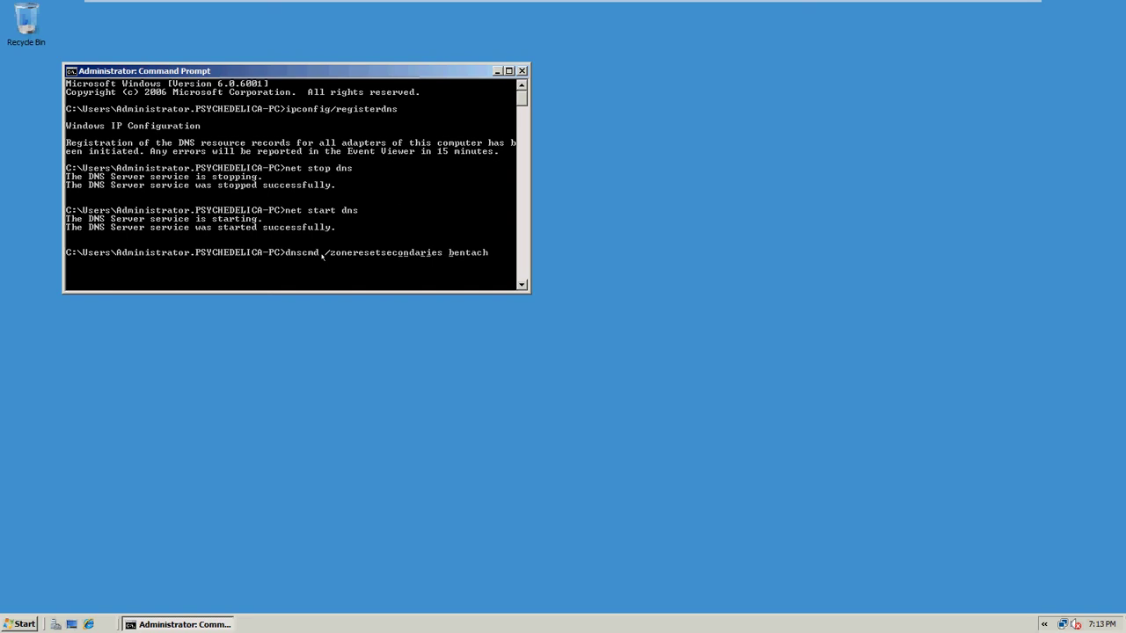
pyautogui.write('.local')
pyautogui.write('//')
pyautogui.write('/')
pyautogui.press('BackSpace')
pyautogui.write('onsecure')
pyautogui.press('Return')
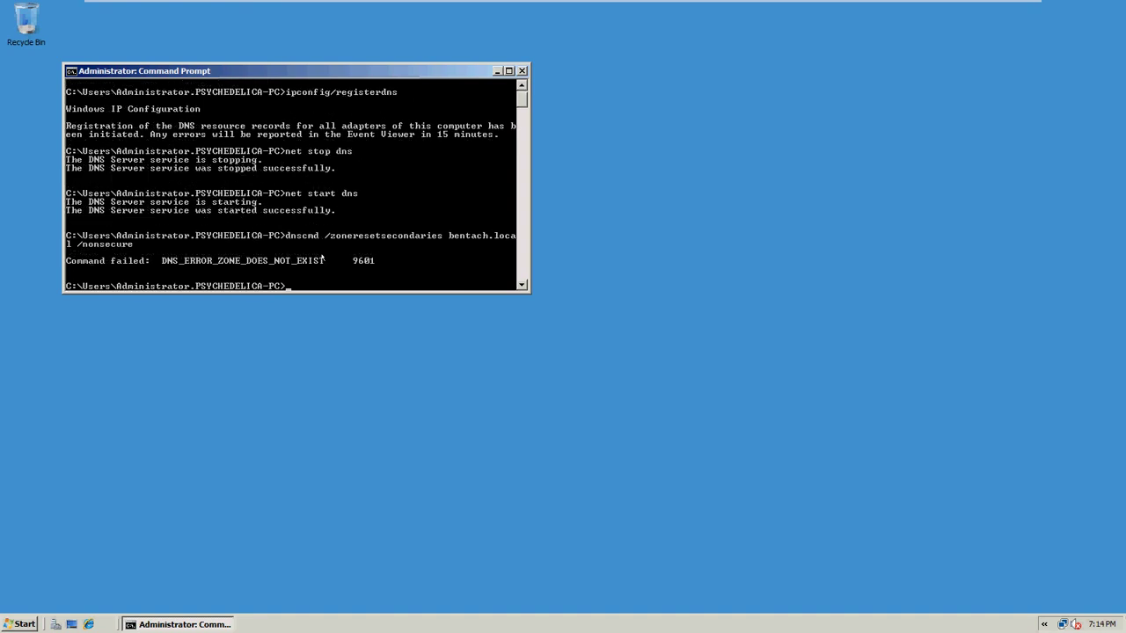
# - Correct the zone name to bentech.local, rerun the reset successfully, and enter regedit
pyautogui.press('Up')
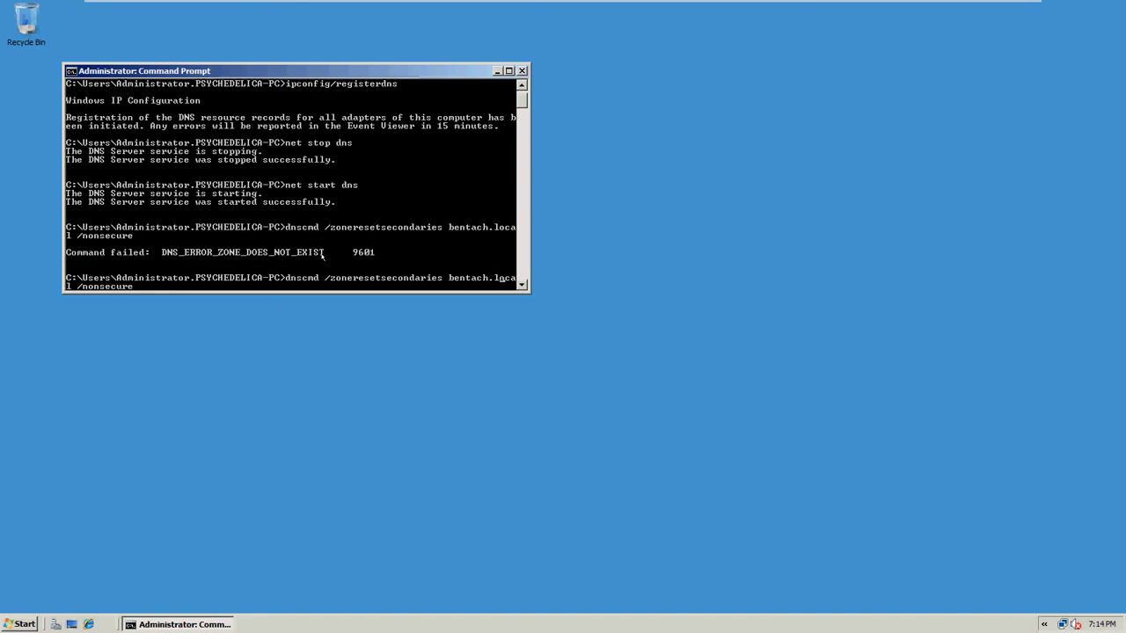
pyautogui.press('BackSpace')
pyautogui.write('e')
pyautogui.press('Return')
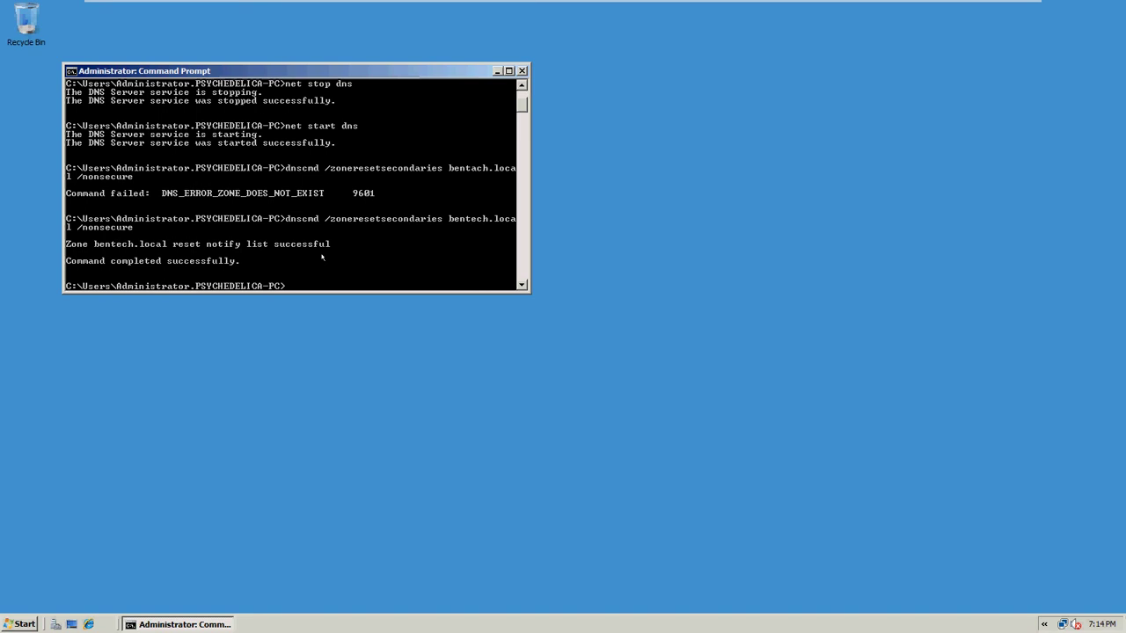
pyautogui.write('regedit')
# - Set the Tcpip\Parameters Domain value to bentech.local, fixing extra characters, then close Registry Editor
pyautogui.press('Return')
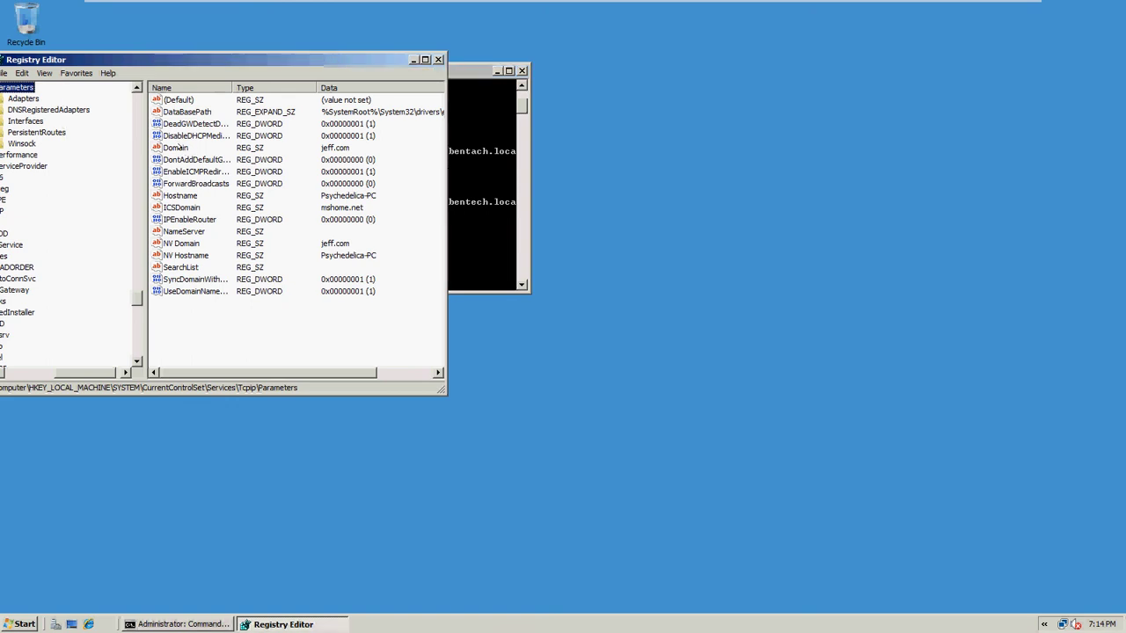
pyautogui.rightClick(183, 149)
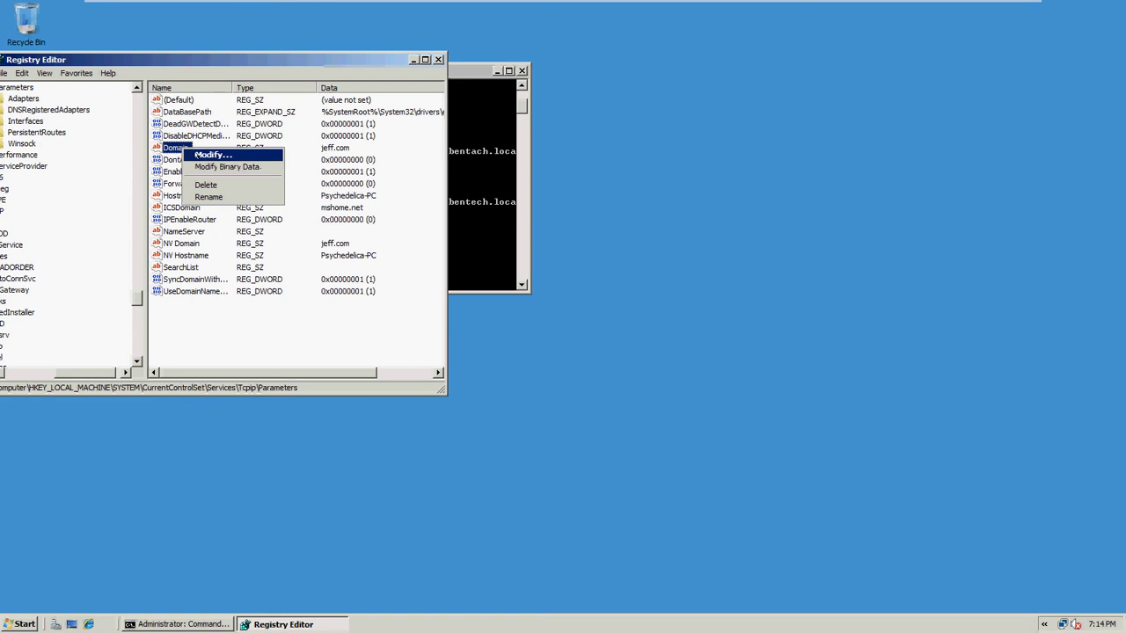
pyautogui.click(197, 155)
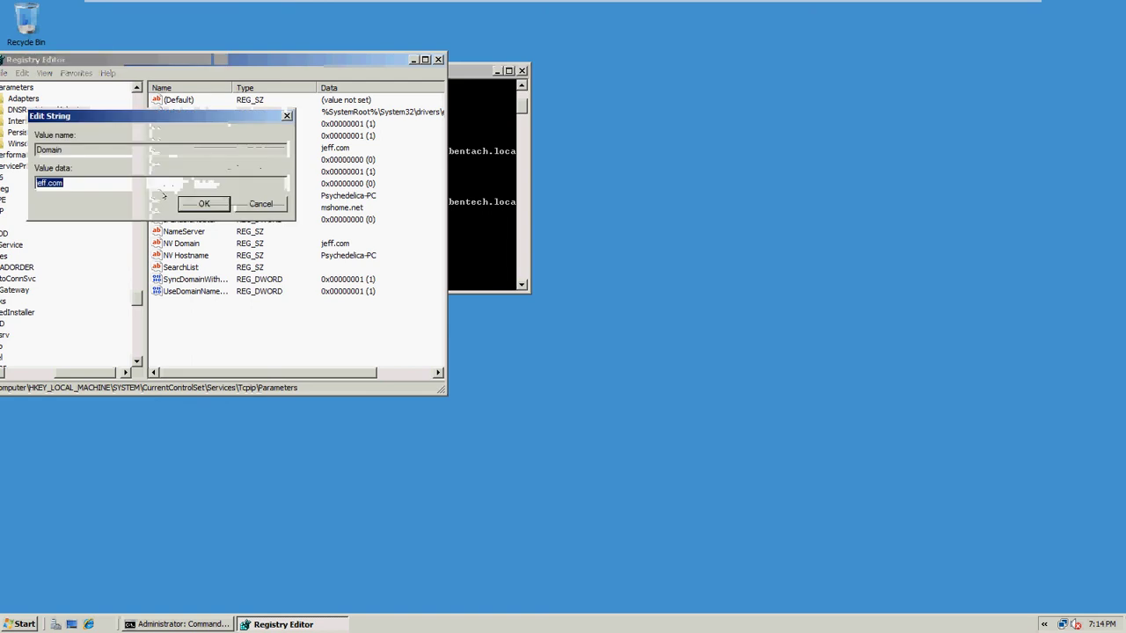
pyautogui.write('be')
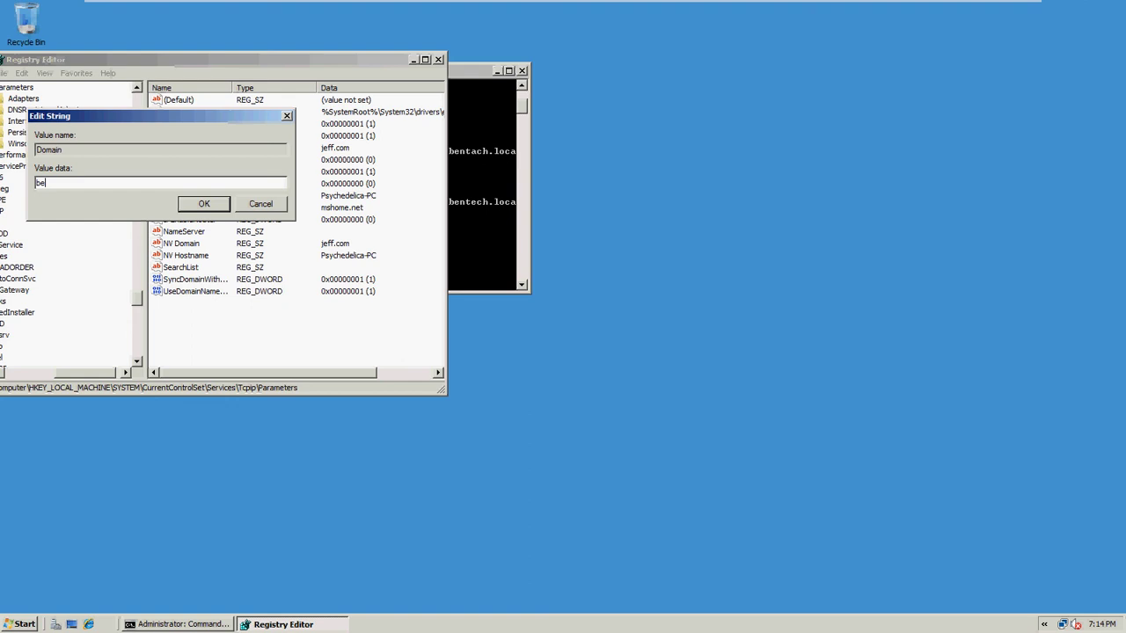
pyautogui.write('ntech.localllllll')
pyautogui.press('Return')
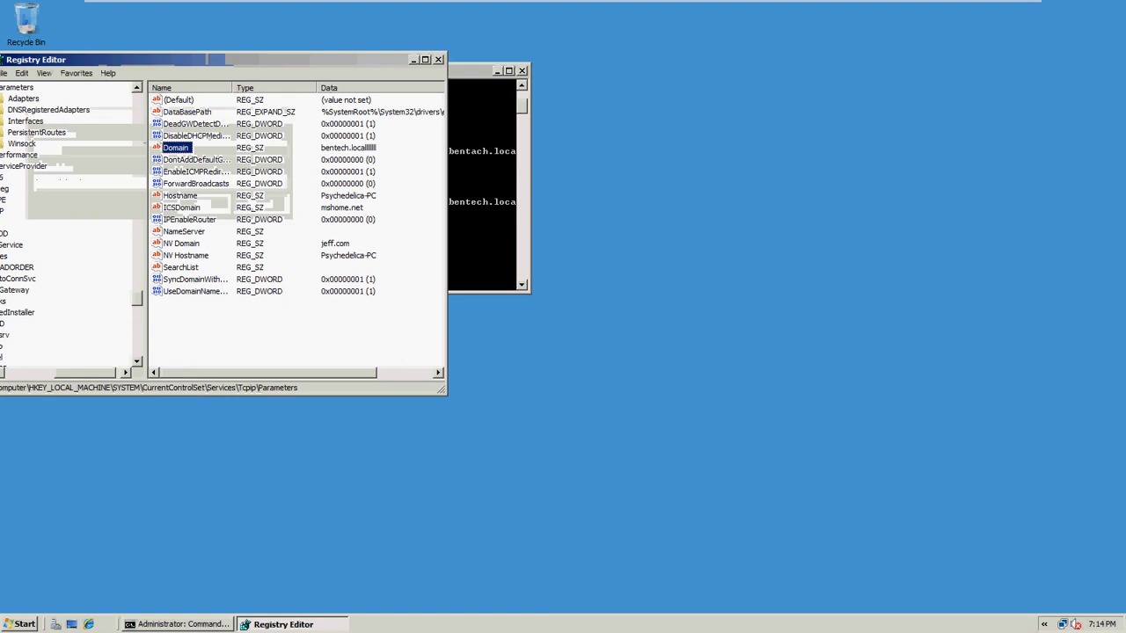
pyautogui.rightClick(174, 149)
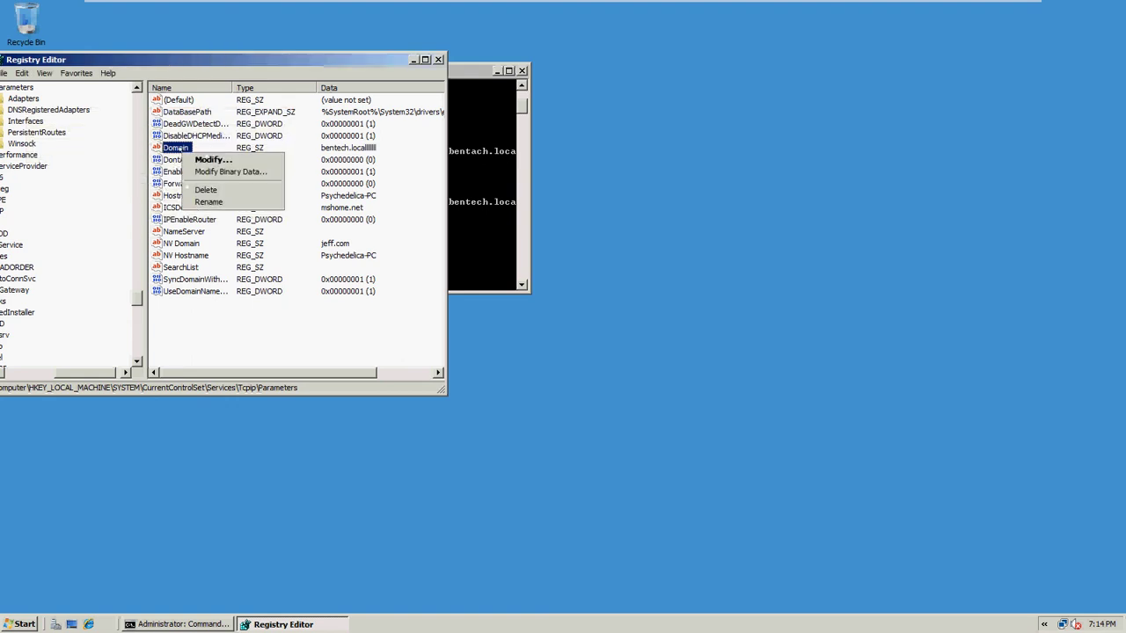
pyautogui.click(180, 160)
pyautogui.press('End')
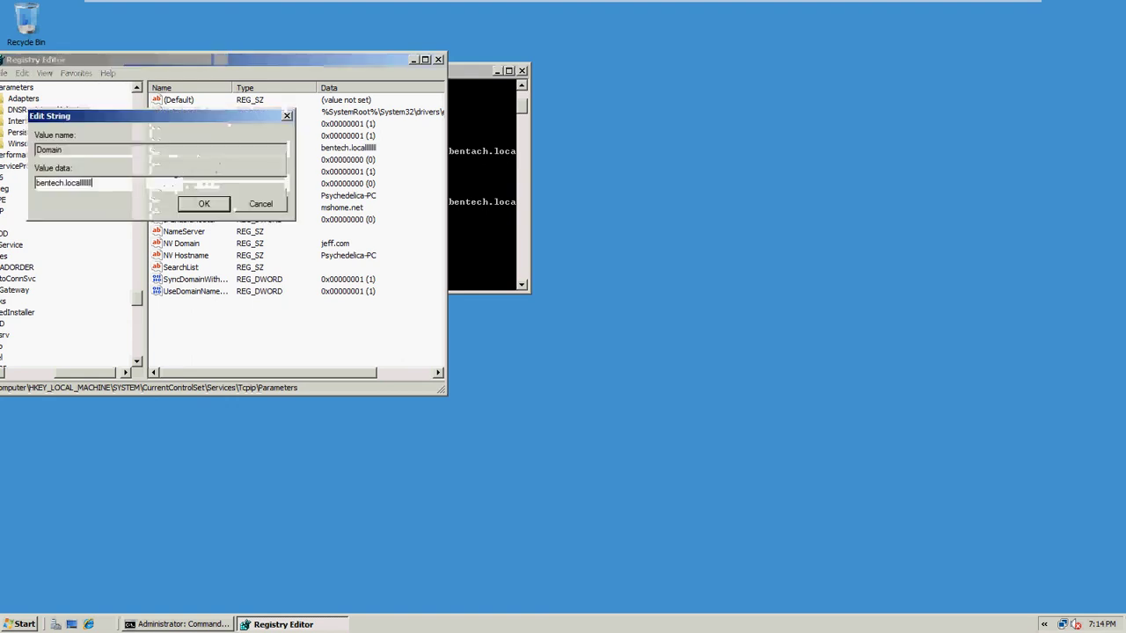
pyautogui.press('BackSpace')
pyautogui.press('BackSpace')
pyautogui.click(211, 204)
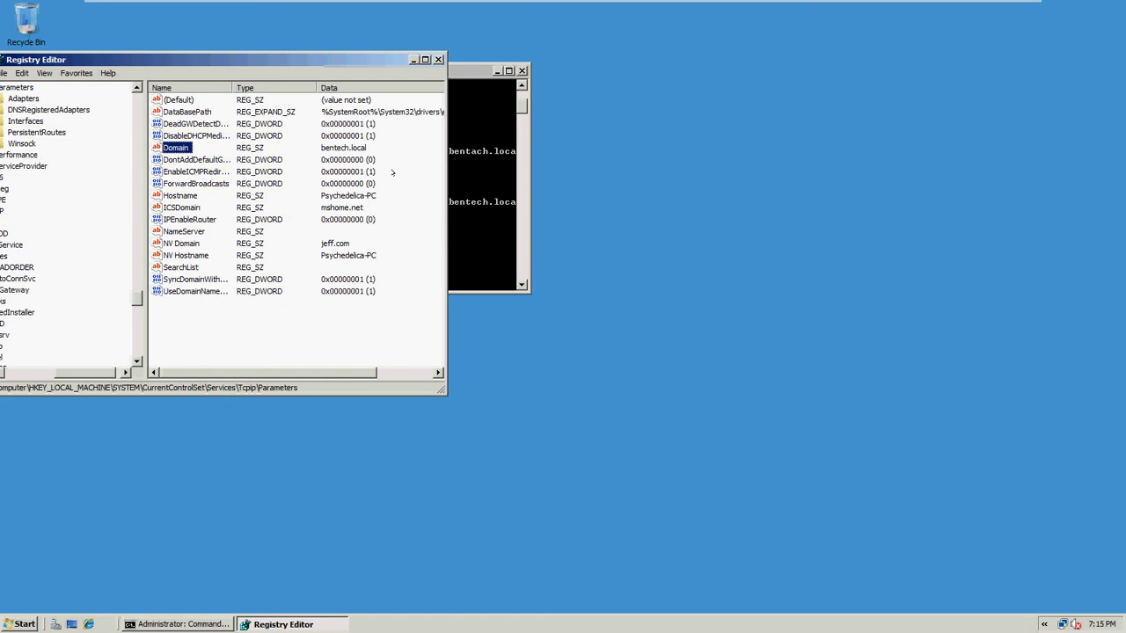
pyautogui.click(438, 59)
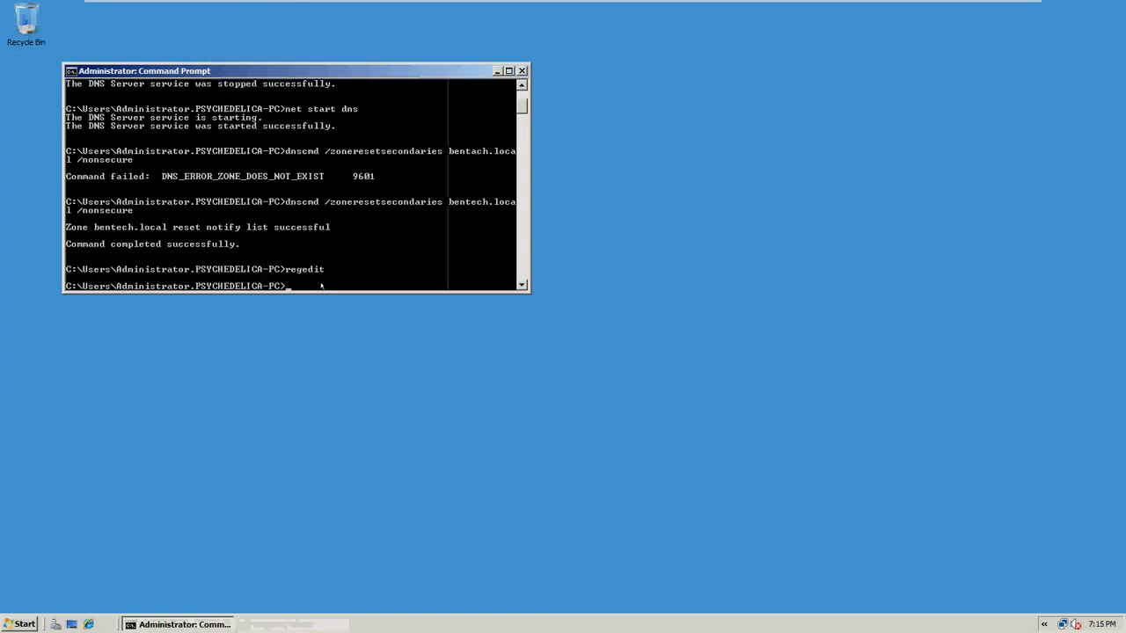
# - Rerun ipconfig /registerdns from command history, then close the Command Prompt
pyautogui.press('Up')
pyautogui.press('Up')
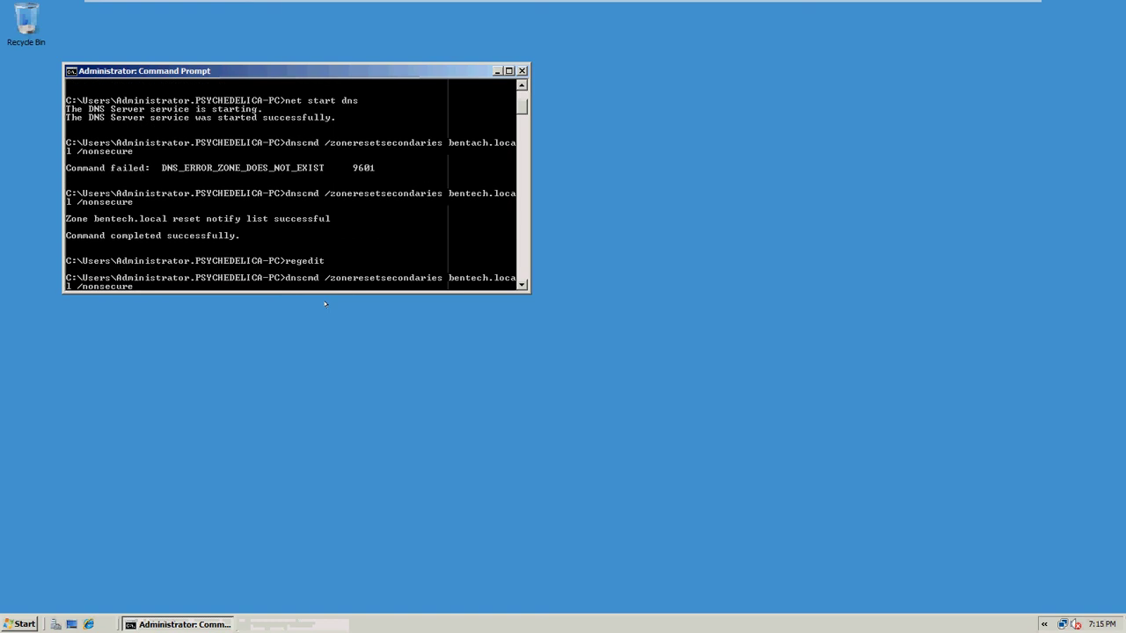
pyautogui.press('Up')
pyautogui.press('Up')
pyautogui.press('Up')
pyautogui.press('Return')
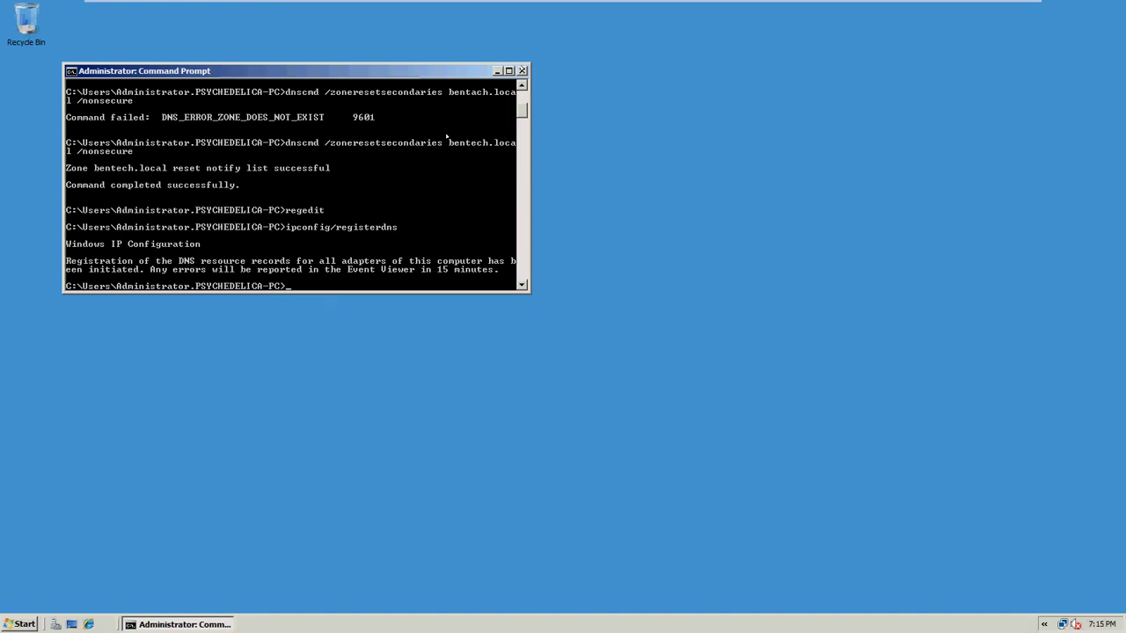
pyautogui.click(521, 71)
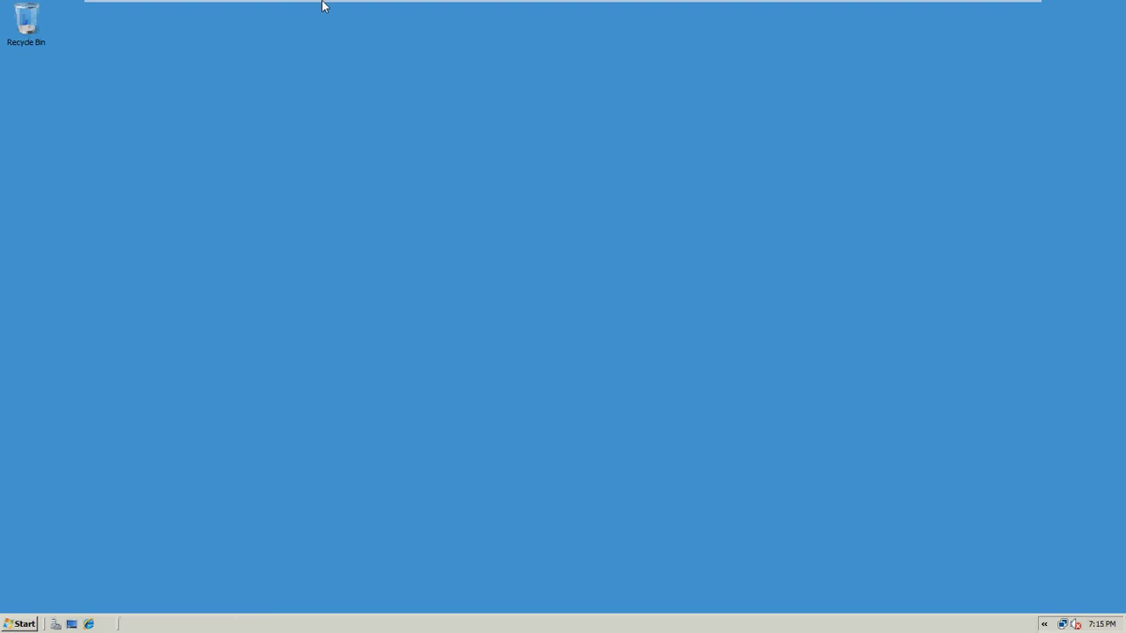